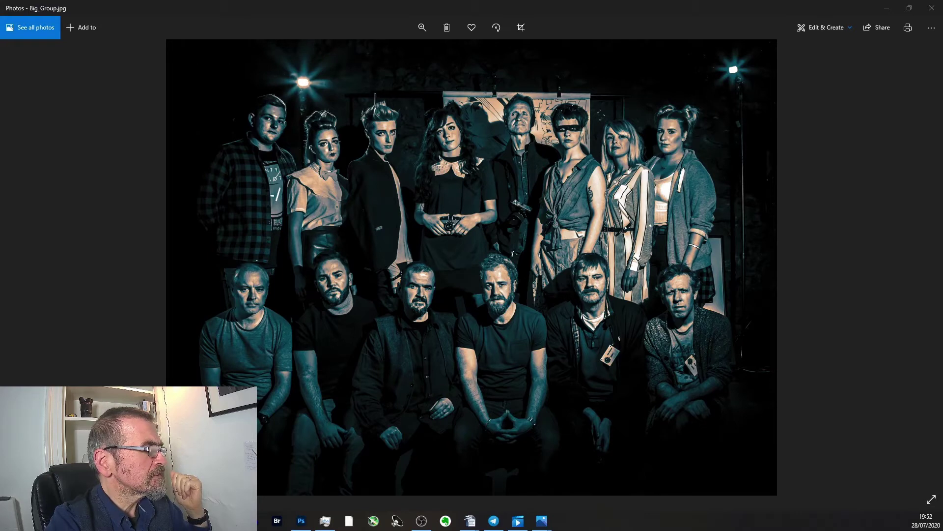
# Step: Switch to Photoshop and add a Gradient Map adjustment layer above the portrait's Background layer
pyautogui.hotkey('alt', 'Tab')
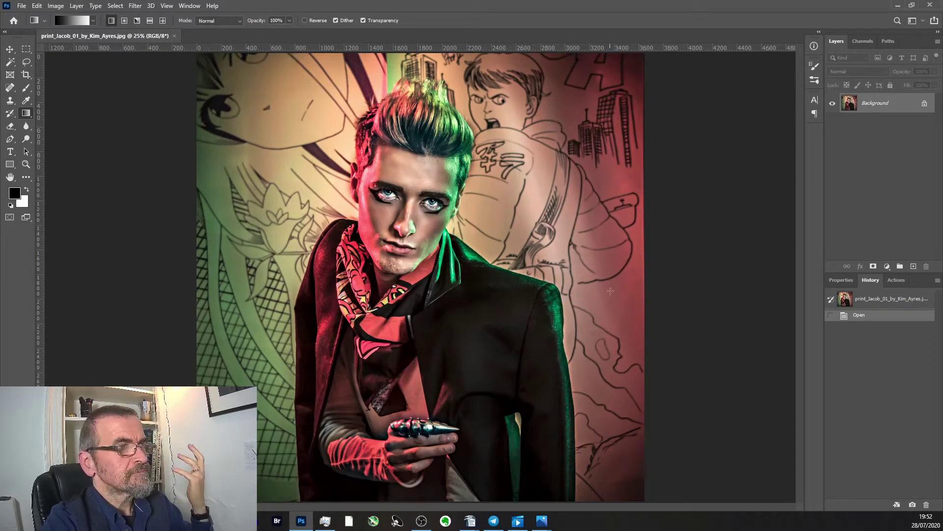
pyautogui.click(888, 266)
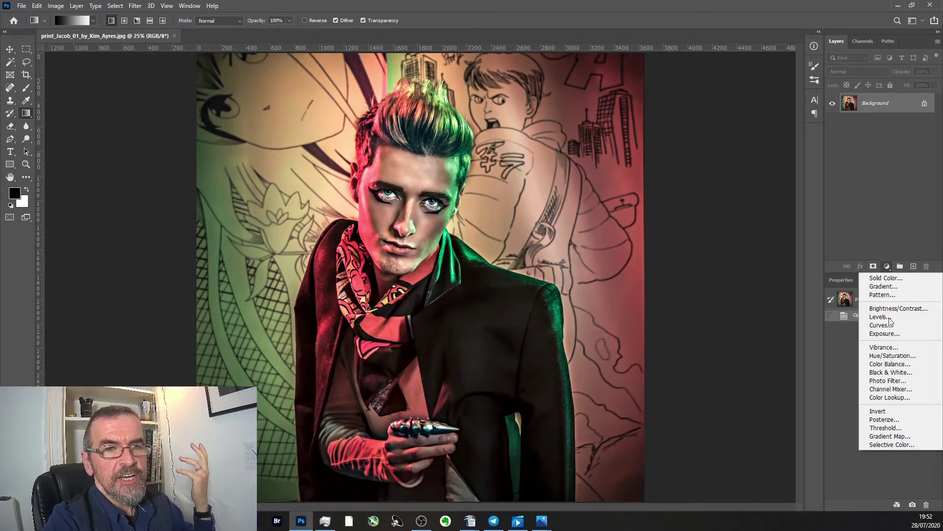
pyautogui.click(910, 437)
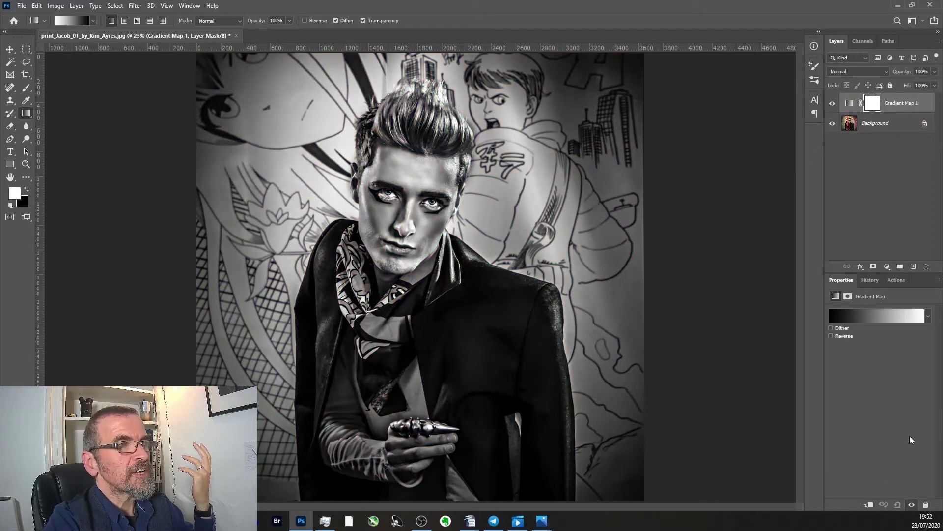
# Step: Swap the foreground and background colours, and set the foreground colour to bright red (e60606)
pyautogui.click(28, 191)
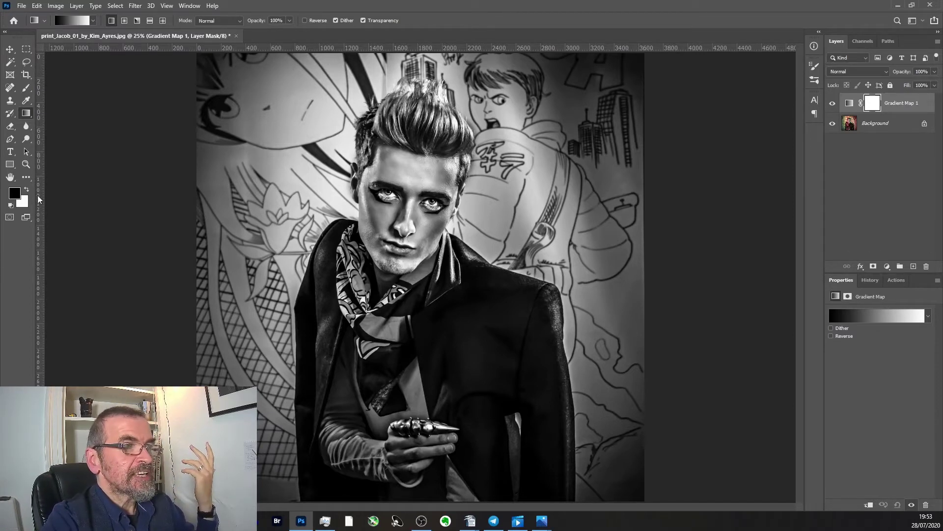
pyautogui.click(15, 195)
pyautogui.click(763, 81)
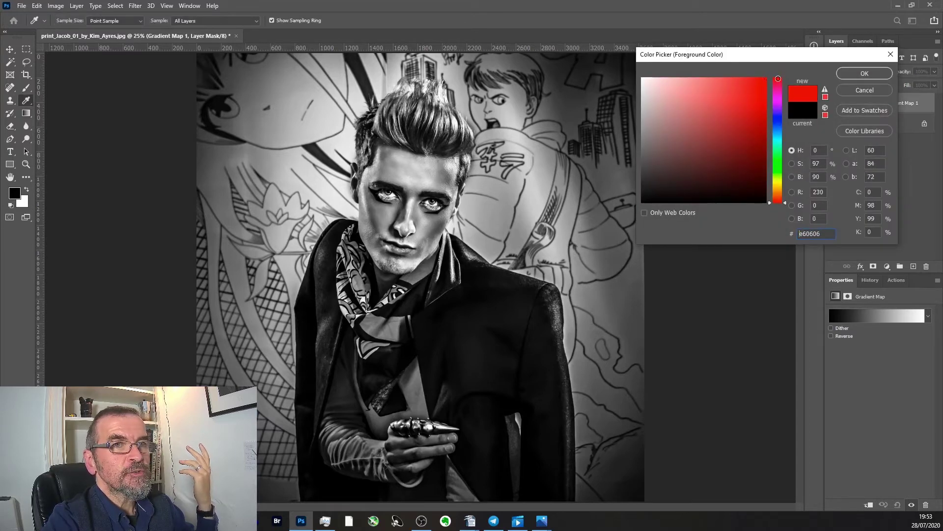
pyautogui.click(865, 73)
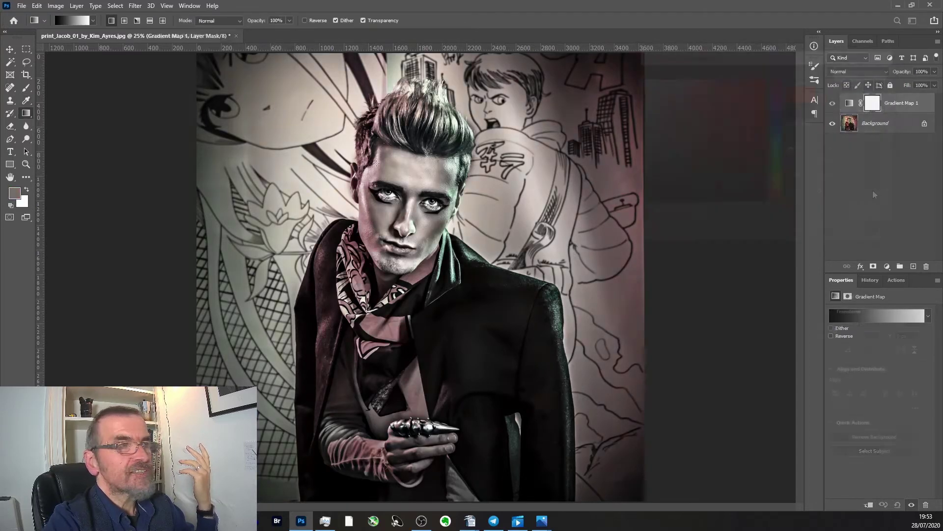
# Step: With Gradient Map 1 hidden and the Background layer active, set the background colour to bright yellow (eaff02)
pyautogui.click(26, 202)
pyautogui.moveTo(785, 195); pyautogui.dragTo(785, 179)
pyautogui.click(761, 104)
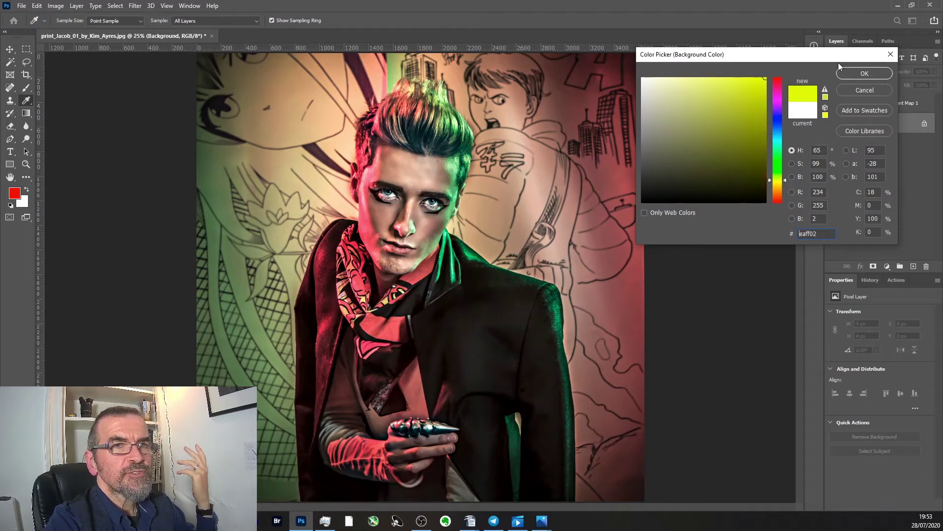
pyautogui.click(854, 72)
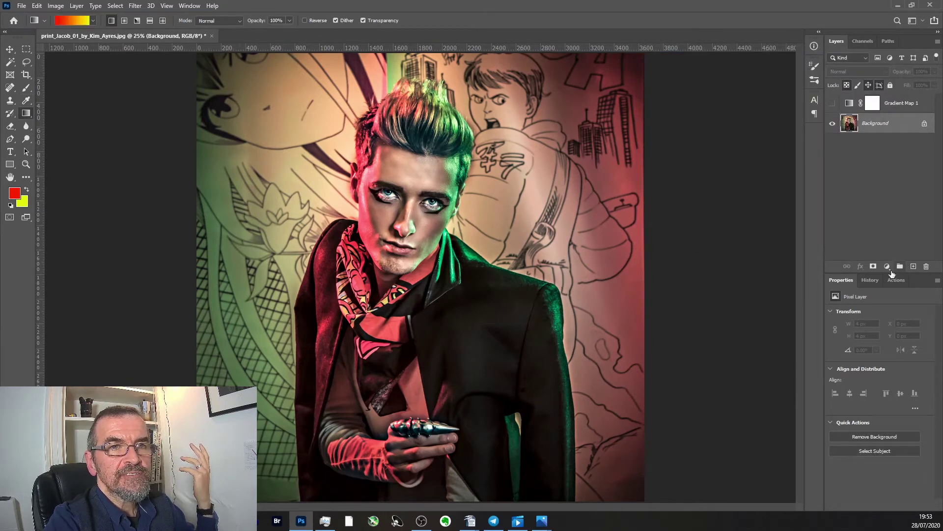
# Step: Add a second, red-to-yellow Gradient Map layer above the Background, hide it and show Gradient Map 1 instead
pyautogui.click(891, 271)
pyautogui.click(898, 436)
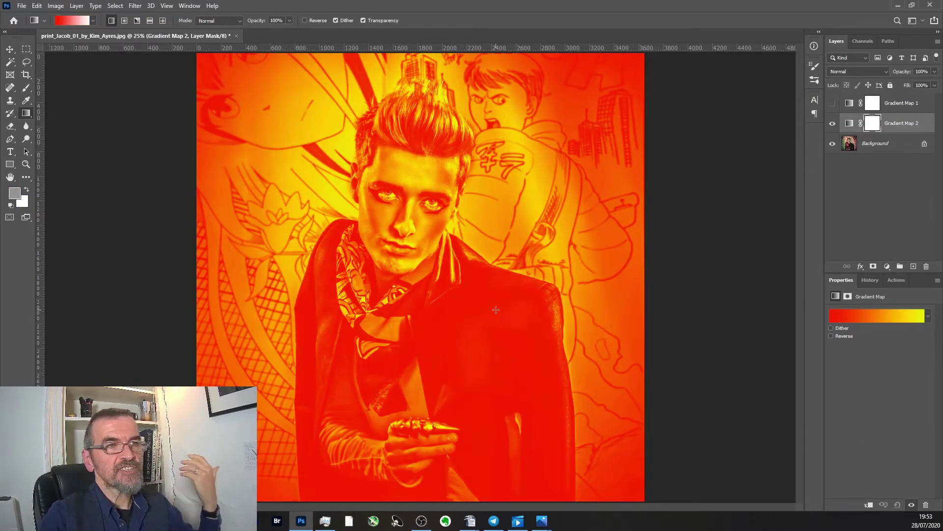
pyautogui.click(832, 124)
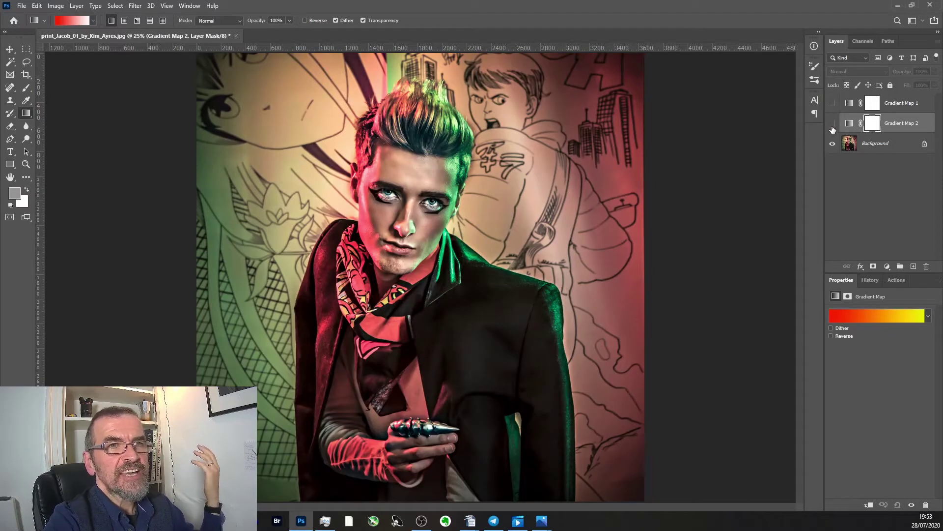
pyautogui.click(832, 104)
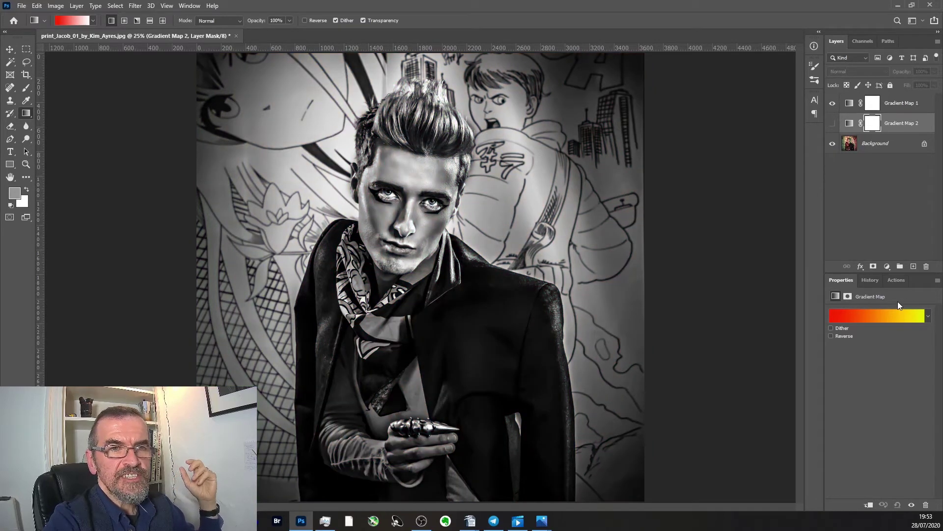
# Step: Give the Gradient Map 2 layer the dark blue-grey gradient preset from the Grays group
pyautogui.click(929, 318)
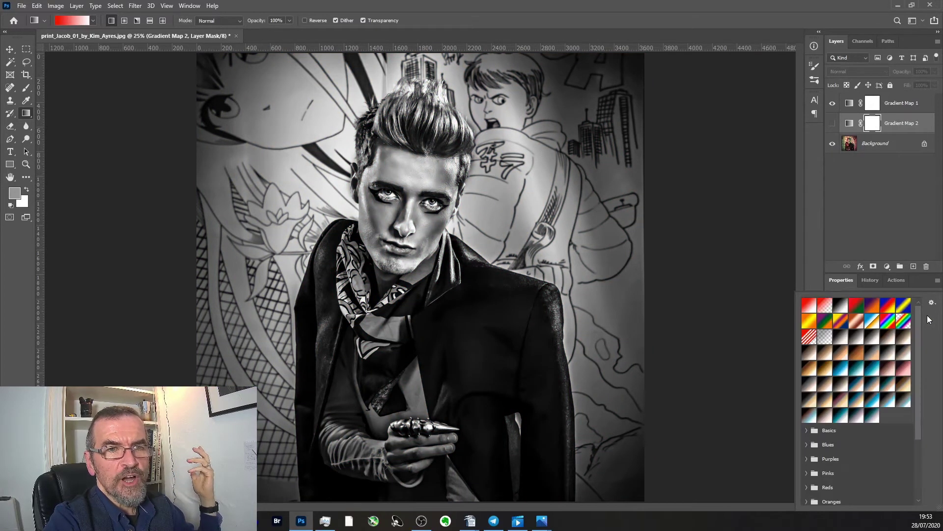
pyautogui.click(936, 304)
pyautogui.click(939, 307)
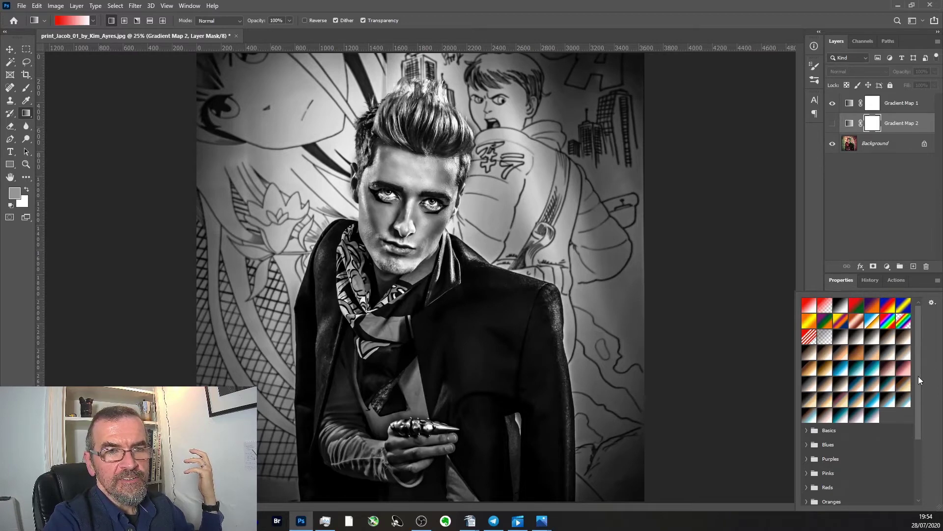
pyautogui.moveTo(919, 376); pyautogui.dragTo(912, 443)
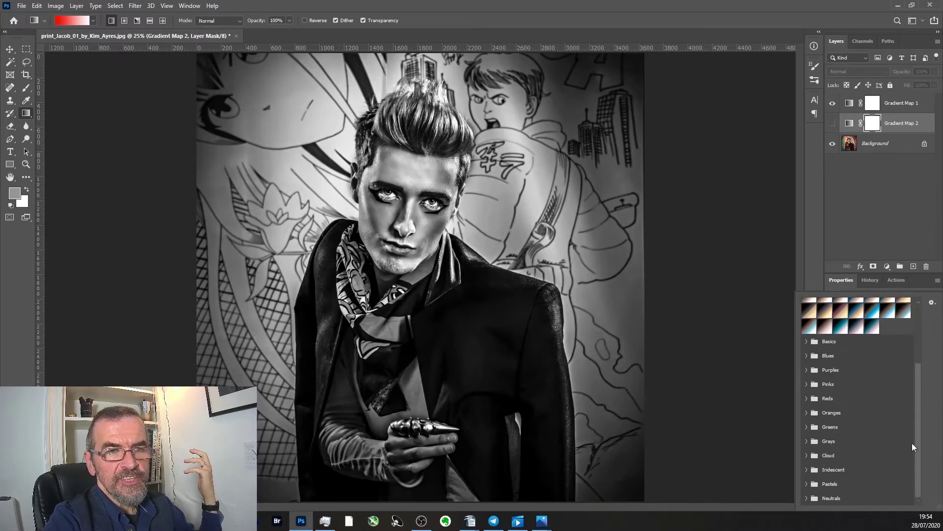
pyautogui.click(807, 440)
pyautogui.click(895, 472)
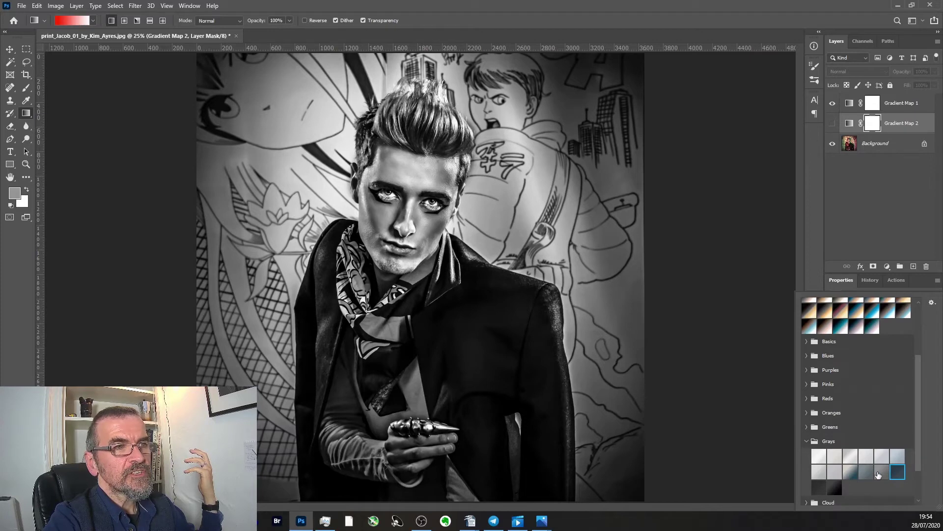
pyautogui.click(897, 471)
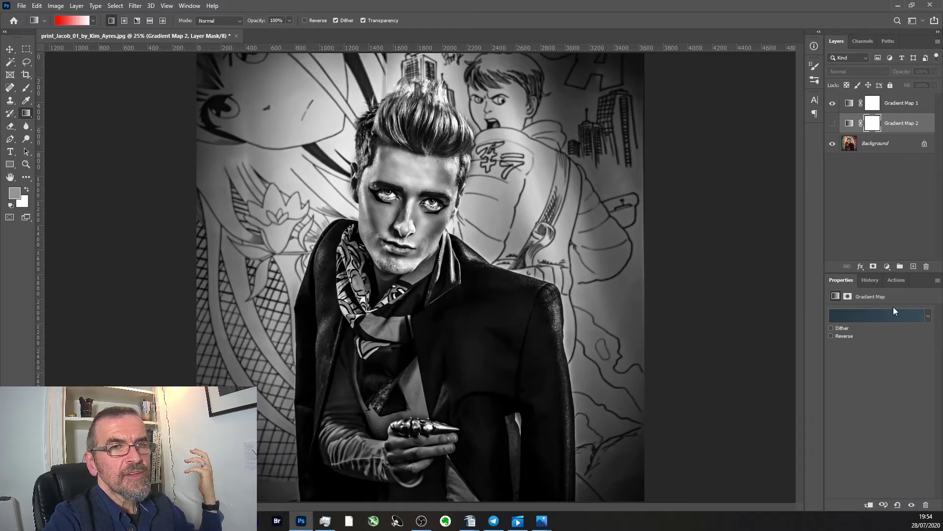
# Step: Hide the Gradient Map 1 layer, and show and select the Gradient Map 2 layer
pyautogui.click(879, 104)
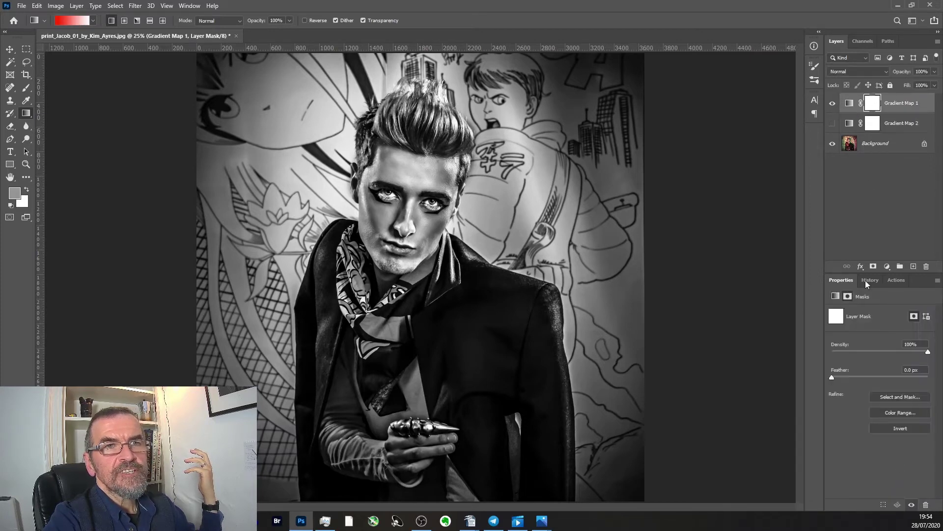
pyautogui.click(832, 103)
pyautogui.click(833, 123)
pyautogui.click(899, 122)
# Step: Try gradient presets from the Grays, Pinks and Blues groups on the Gradient Map 2 layer
pyautogui.click(929, 319)
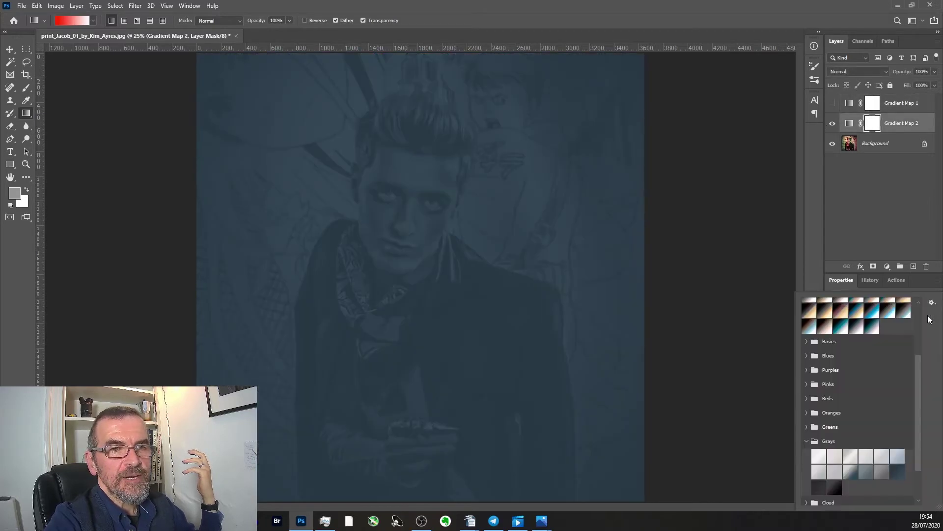
pyautogui.click(855, 472)
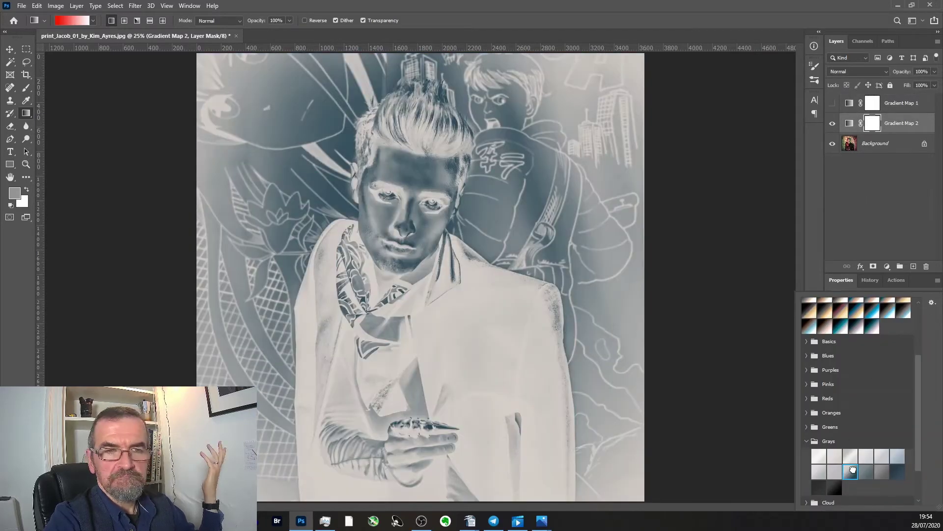
pyautogui.click(807, 385)
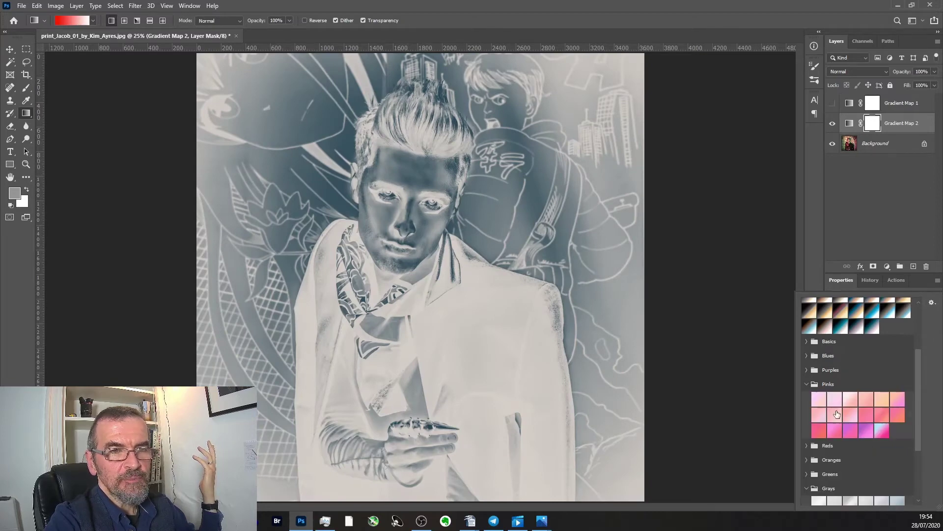
pyautogui.click(872, 432)
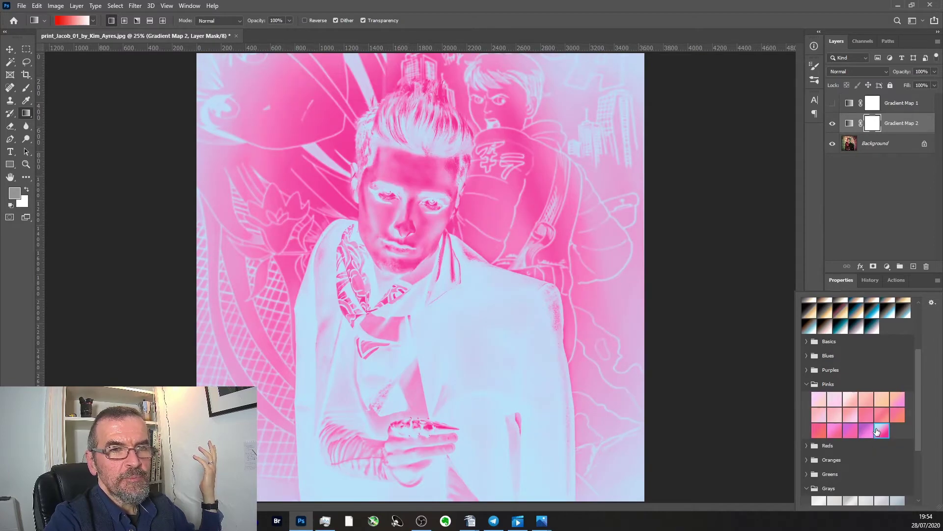
pyautogui.click(818, 356)
pyautogui.click(867, 434)
pyautogui.click(855, 436)
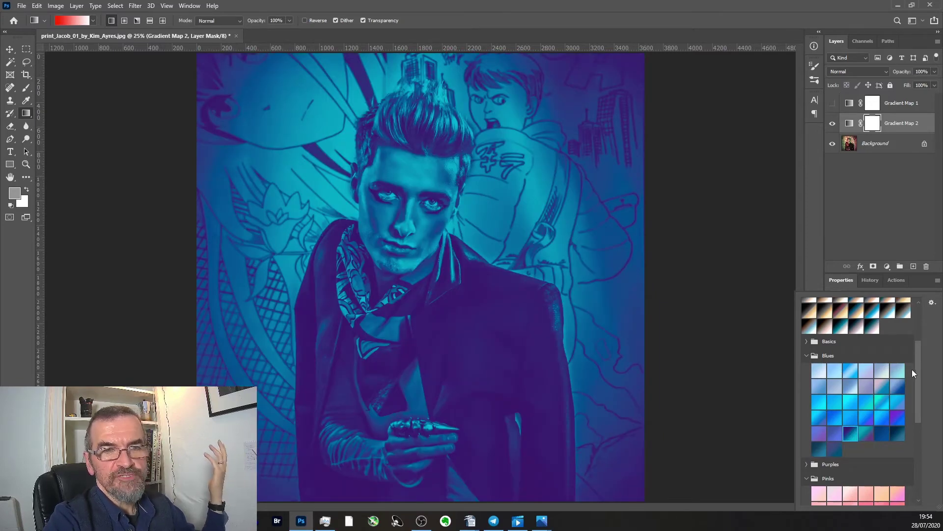
# Step: Try the two multicoloured rainbow presets on the Gradient Map 2 layer
pyautogui.moveTo(921, 368); pyautogui.dragTo(923, 323)
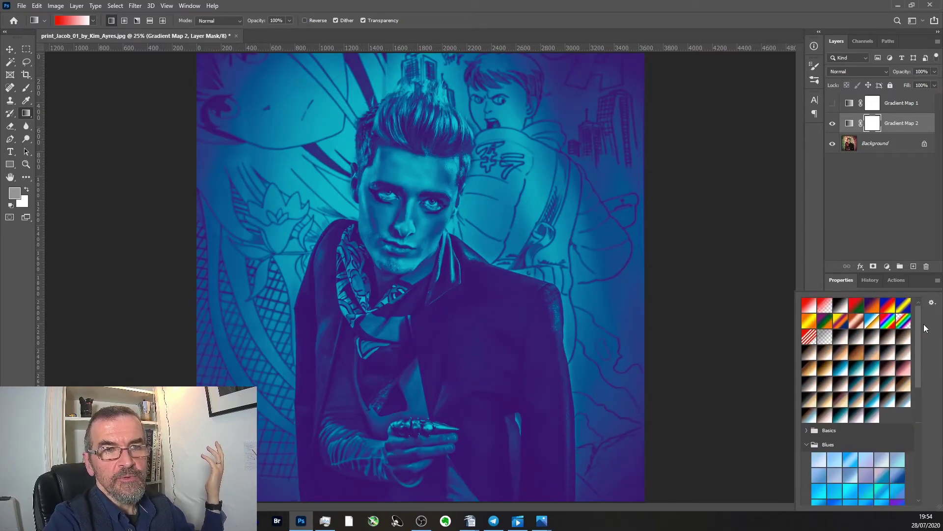
pyautogui.click(886, 322)
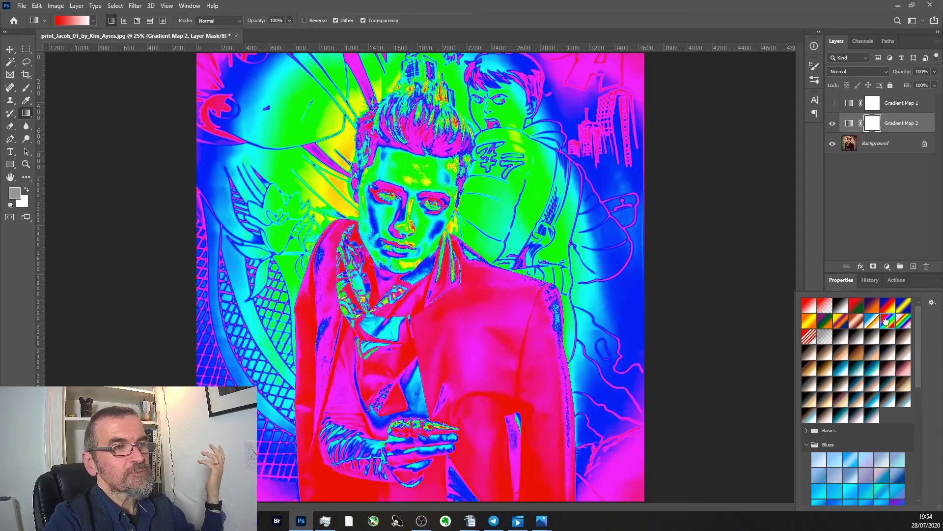
pyautogui.click(906, 324)
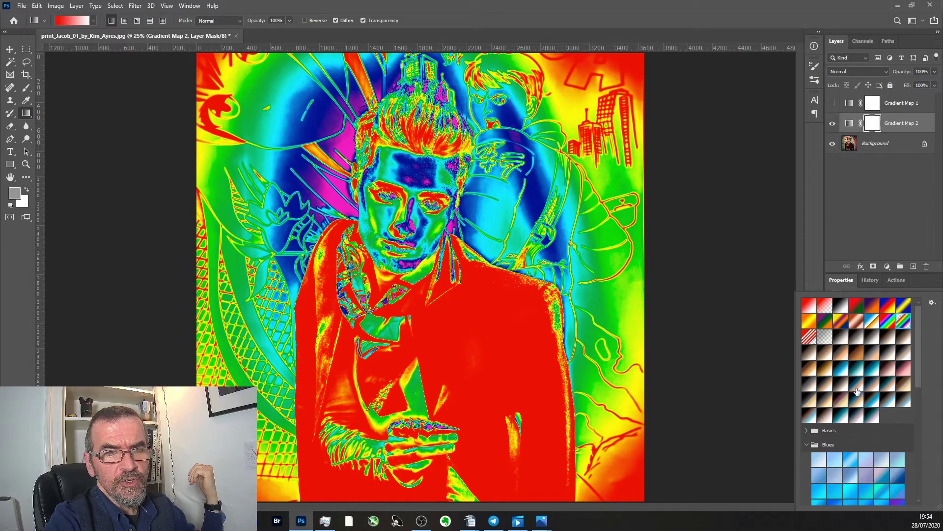
# Step: Compare the blue-and-peach toning presets on Gradient Map 2, settle on the black-to-teal-to-peach gradient, and close the preset list
pyautogui.click(857, 385)
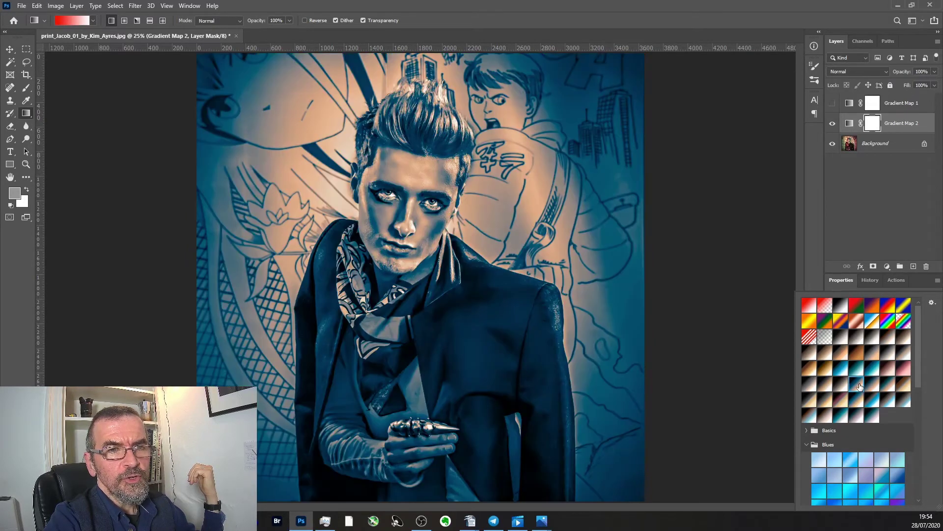
pyautogui.click(873, 386)
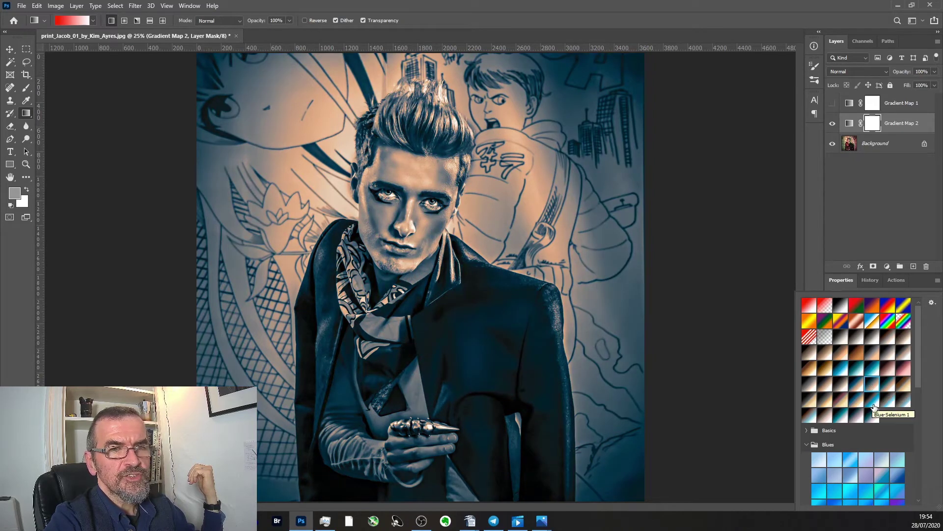
pyautogui.click(888, 385)
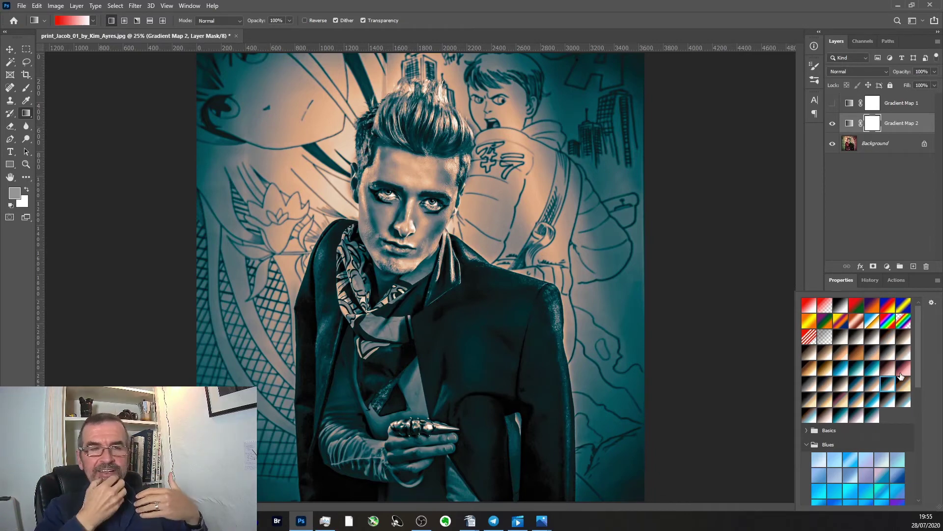
pyautogui.click(875, 143)
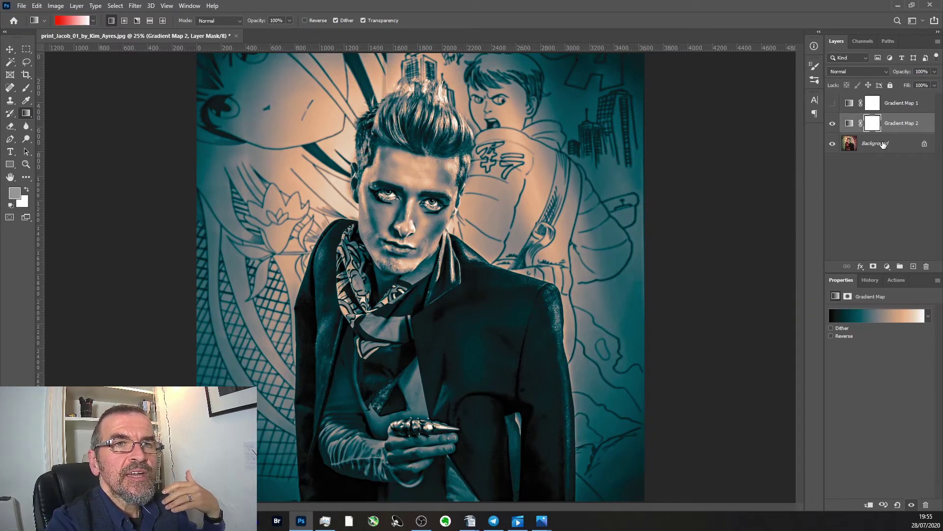
# Step: Add a Levels adjustment layer directly above the Background and try its midtone slider, leaving it at 1.00
pyautogui.click(875, 143)
pyautogui.click(887, 265)
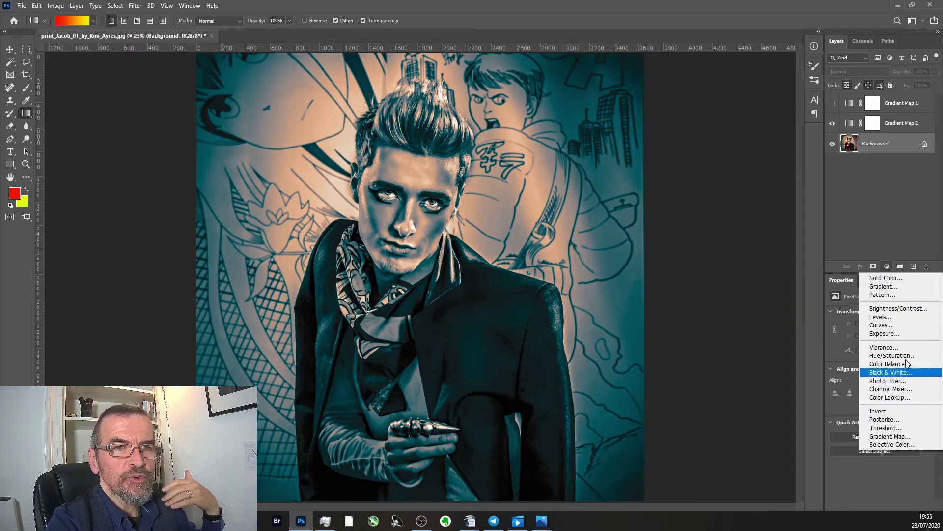
pyautogui.click(899, 318)
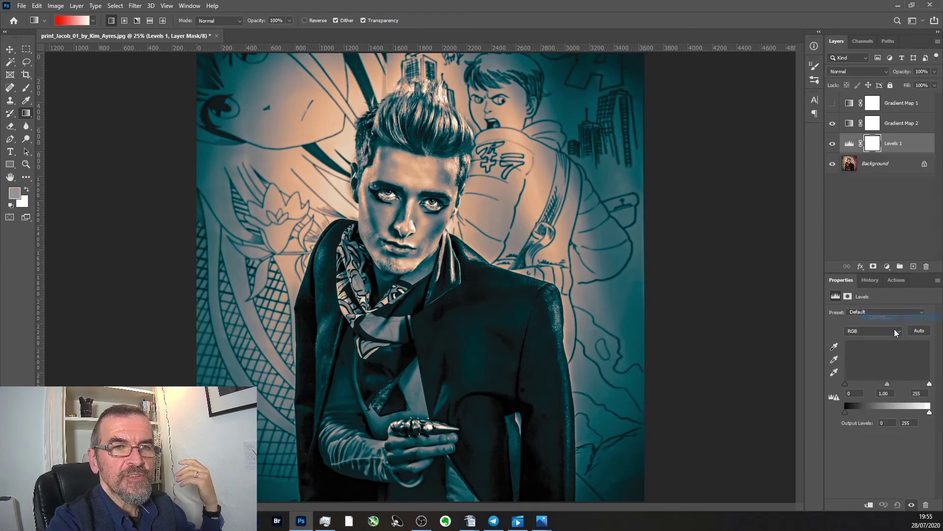
pyautogui.moveTo(886, 383)
pyautogui.mouseDown()
pyautogui.moveTo(857, 375)
pyautogui.moveTo(907, 382)
pyautogui.moveTo(889, 381)
pyautogui.mouseUp()
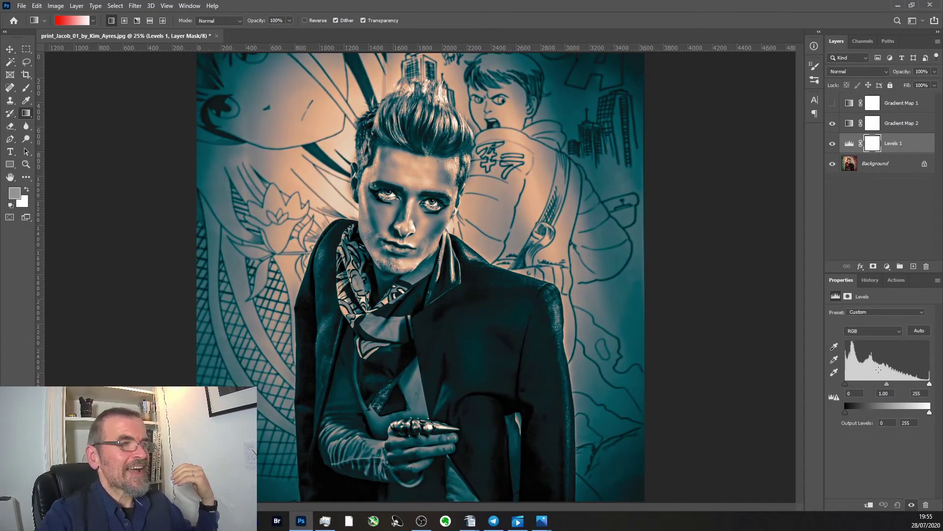